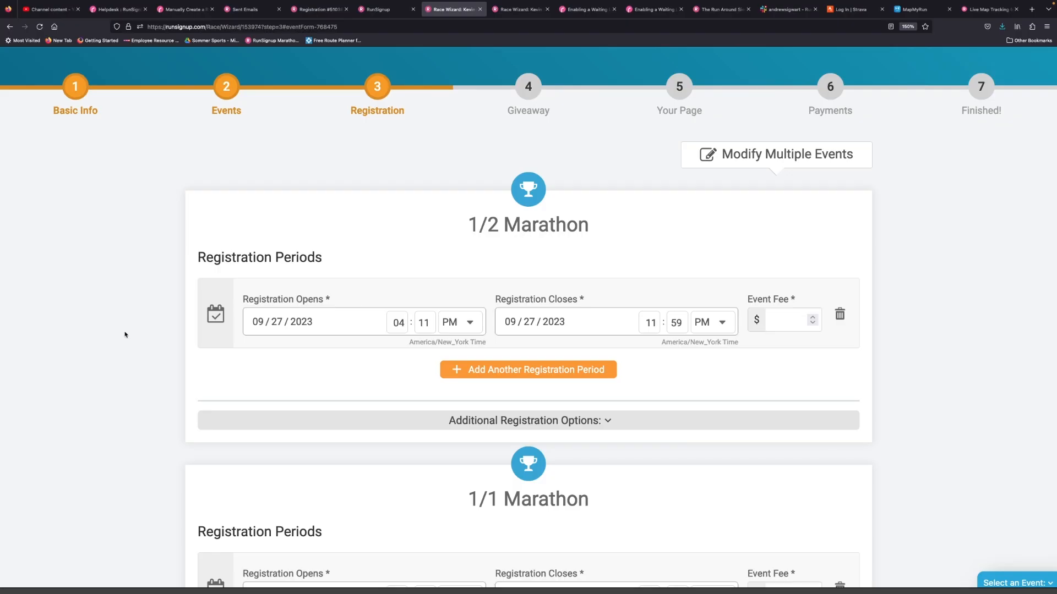
- Set the event fee of the 1/2 Marathon's first registration period to $20
scroll(125, 335, down, 3)
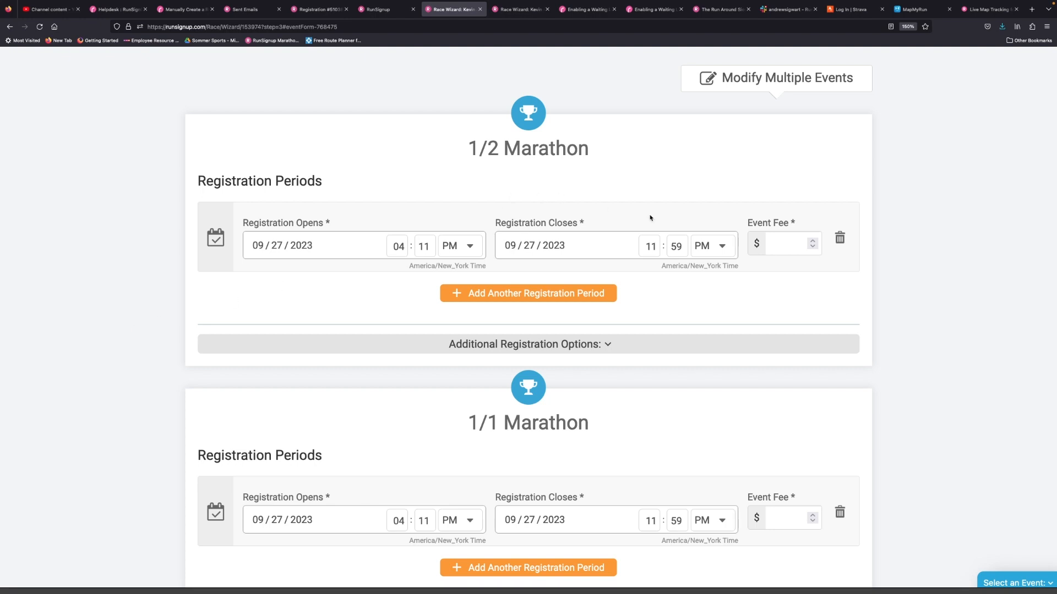
click(778, 240)
text(20)
click(356, 304)
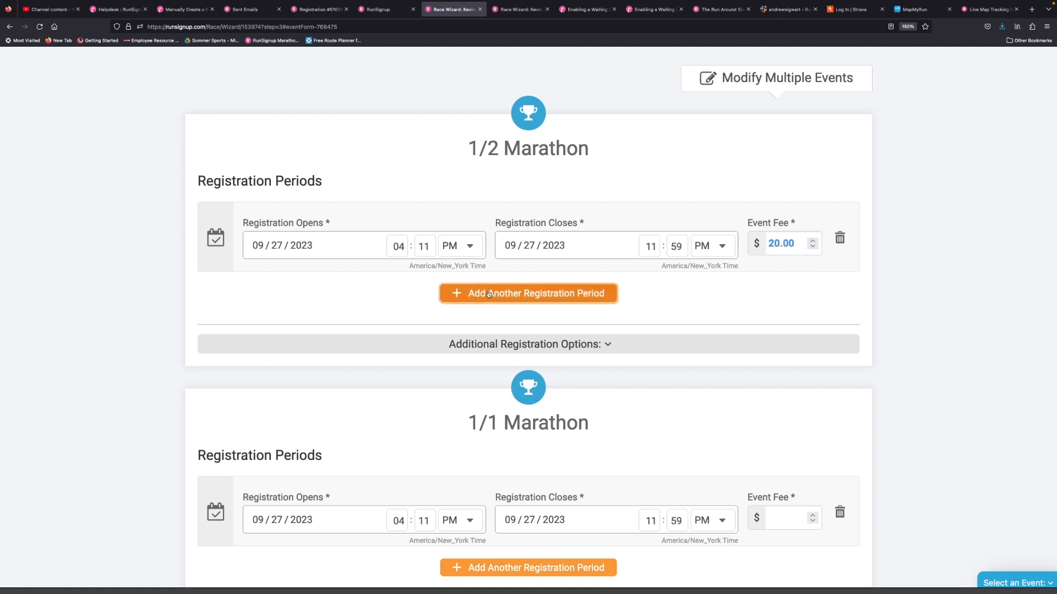
- Add a second registration period with a $25 event fee to the 1/2 Marathon, plus a third period
click(489, 294)
click(781, 319)
text(25)
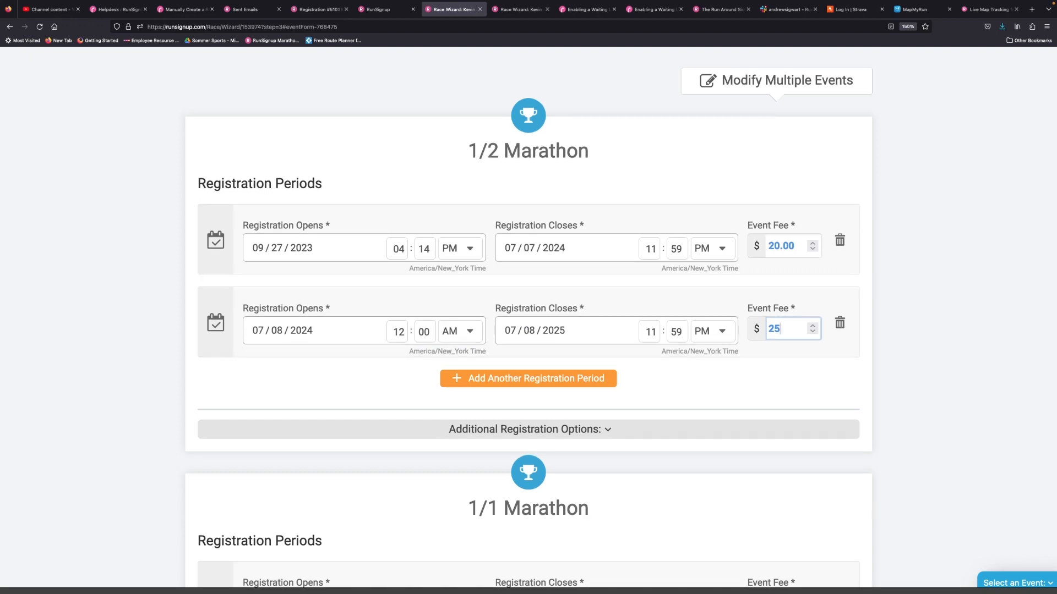
click(941, 345)
scroll(944, 348, down, 1)
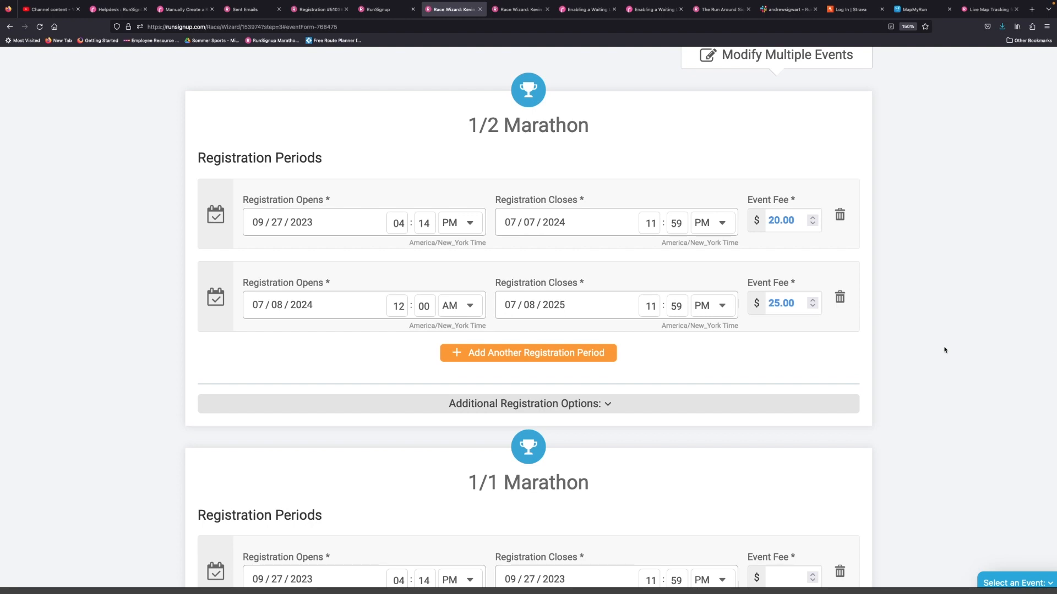
click(564, 356)
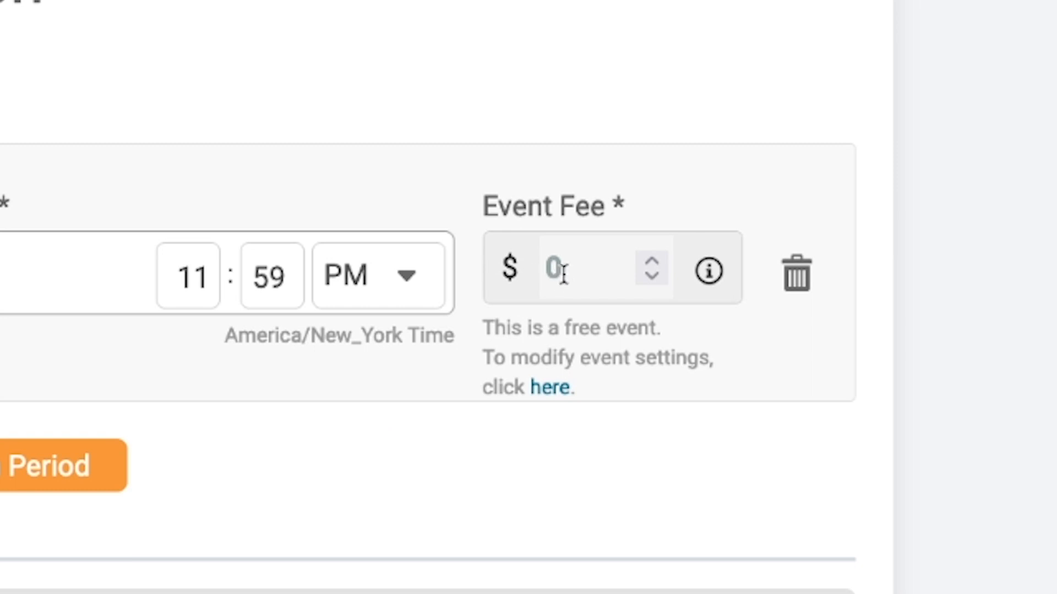
- Check the free-event note under the event fee and go back to the Events stage of the wizard
drag(480, 329, 622, 385)
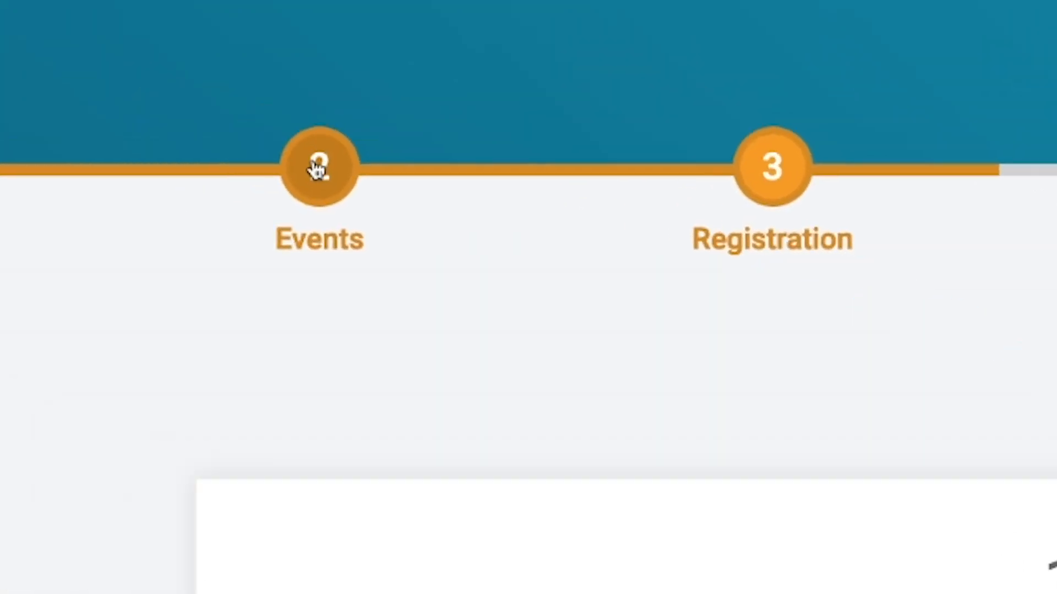
click(318, 168)
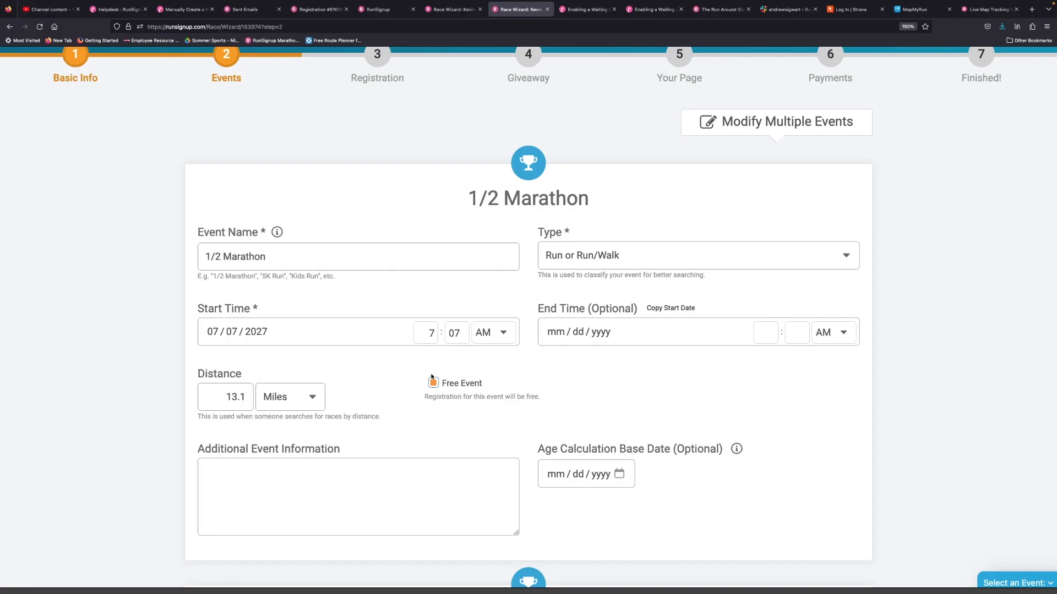
click(433, 384)
- Start modifying multiple events at once and select both the 1/2 Marathon and the 1/1 Marathon
scroll(433, 383, down, 10)
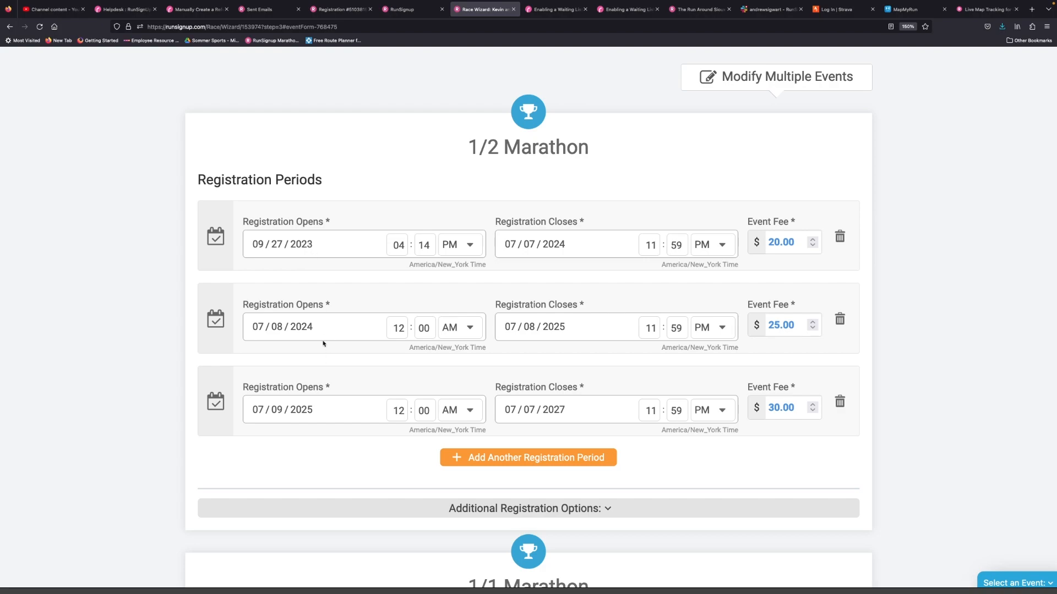
scroll(316, 260, down, 5)
scroll(340, 327, up, 5)
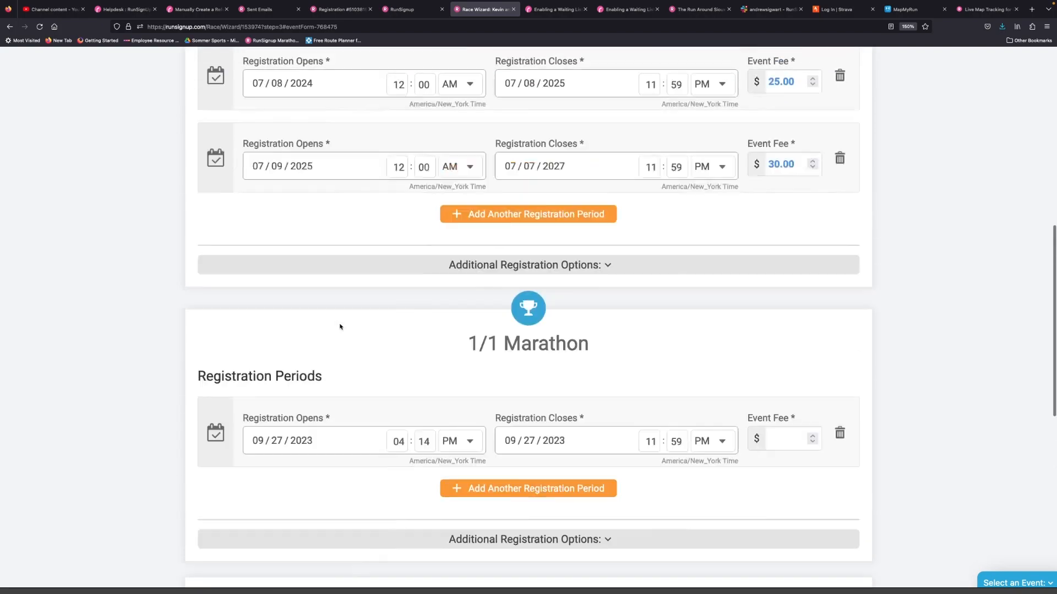
scroll(373, 191, down, 8)
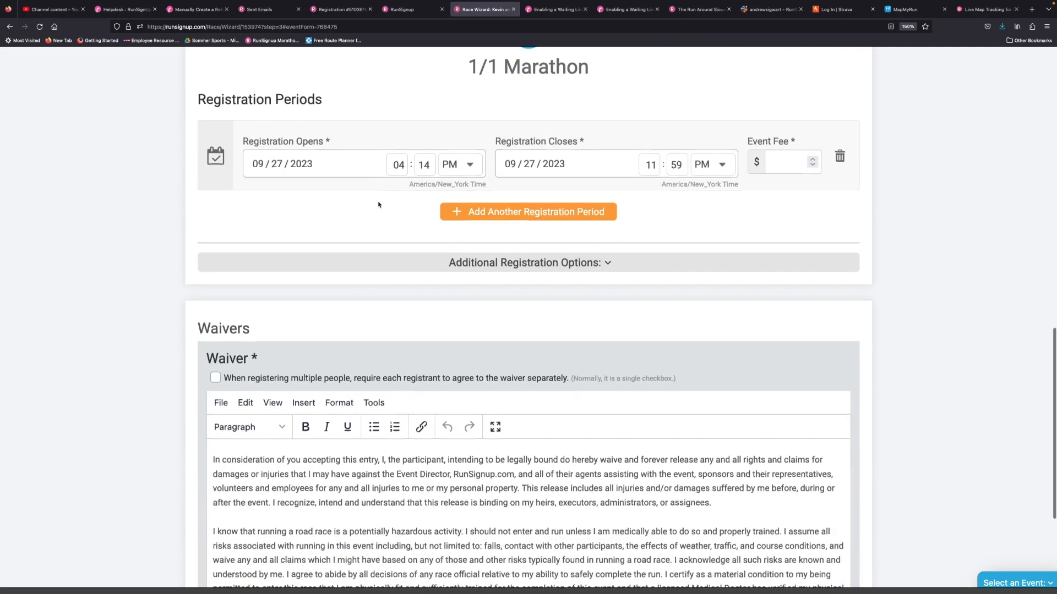
scroll(378, 207, up, 9)
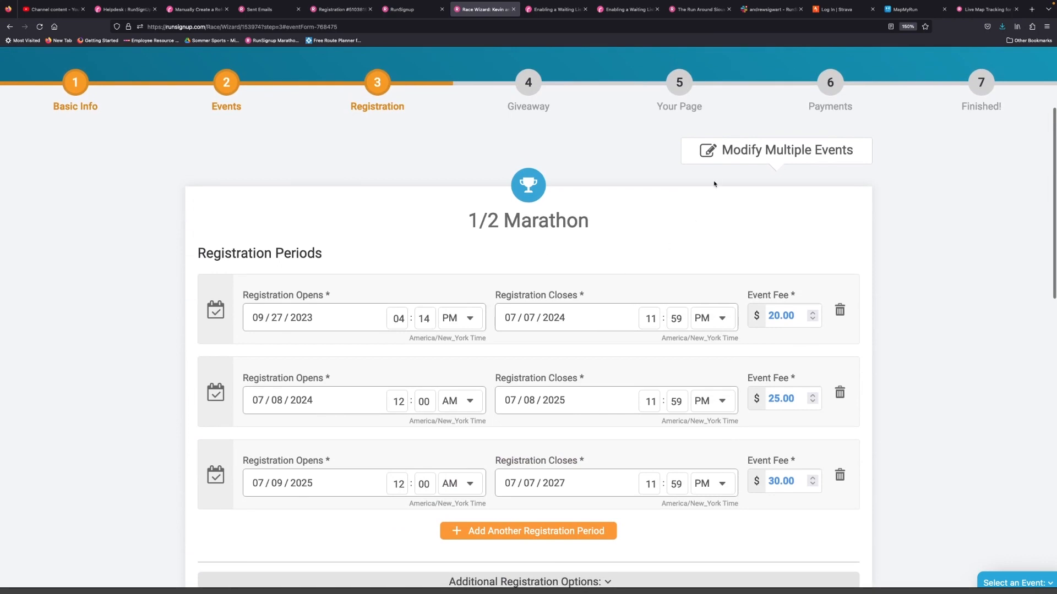
click(744, 153)
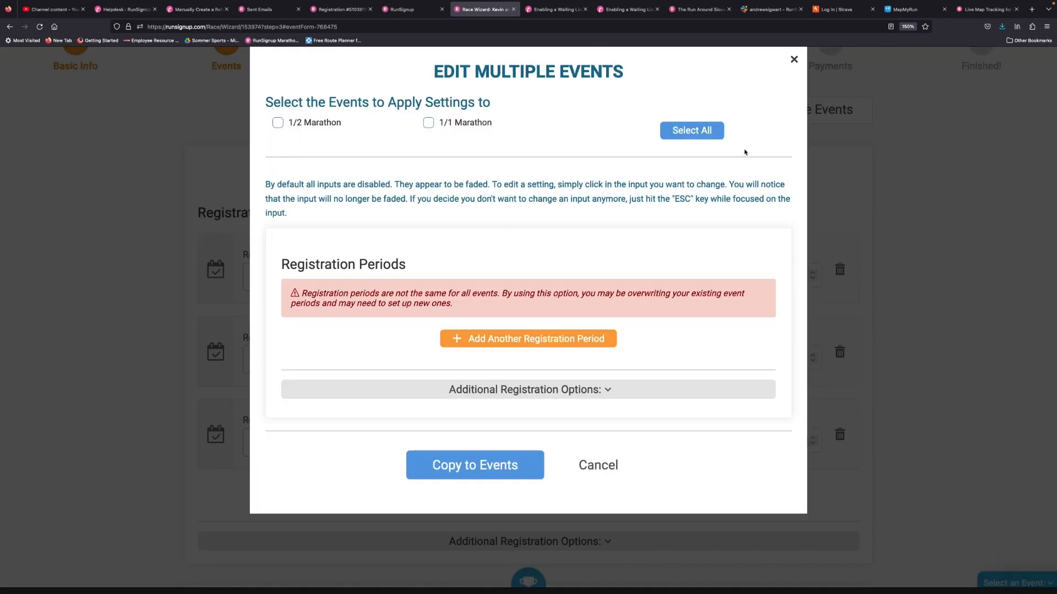
click(325, 123)
click(448, 122)
- Set up three shared registration periods with fees of $20, $25 and $30, the last from 07/09/2025 to 07/07/2027, and copy them to both events
scroll(429, 280, down, 3)
click(457, 264)
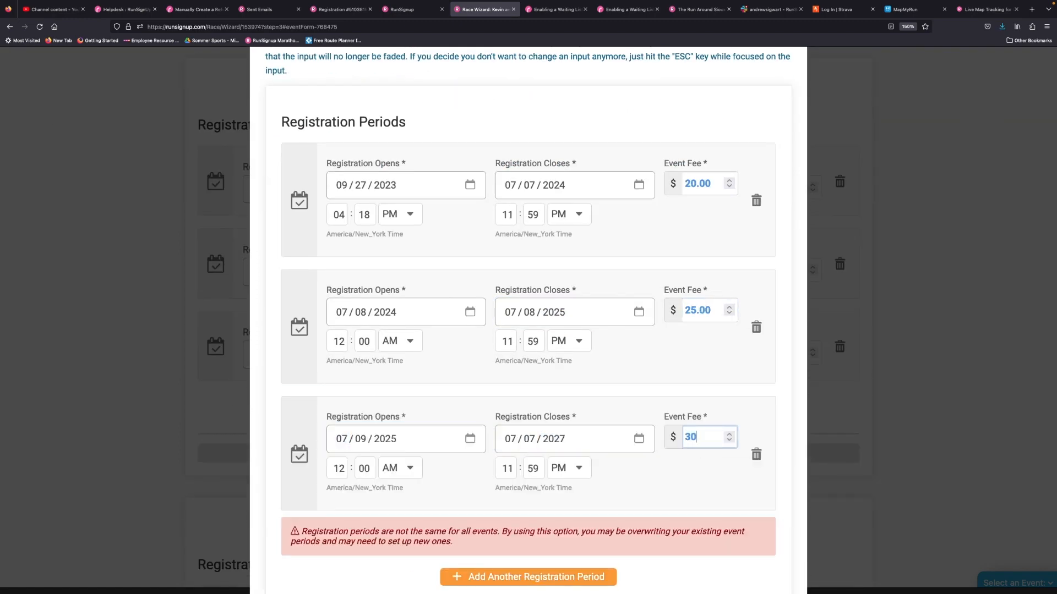
scroll(526, 379, down, 5)
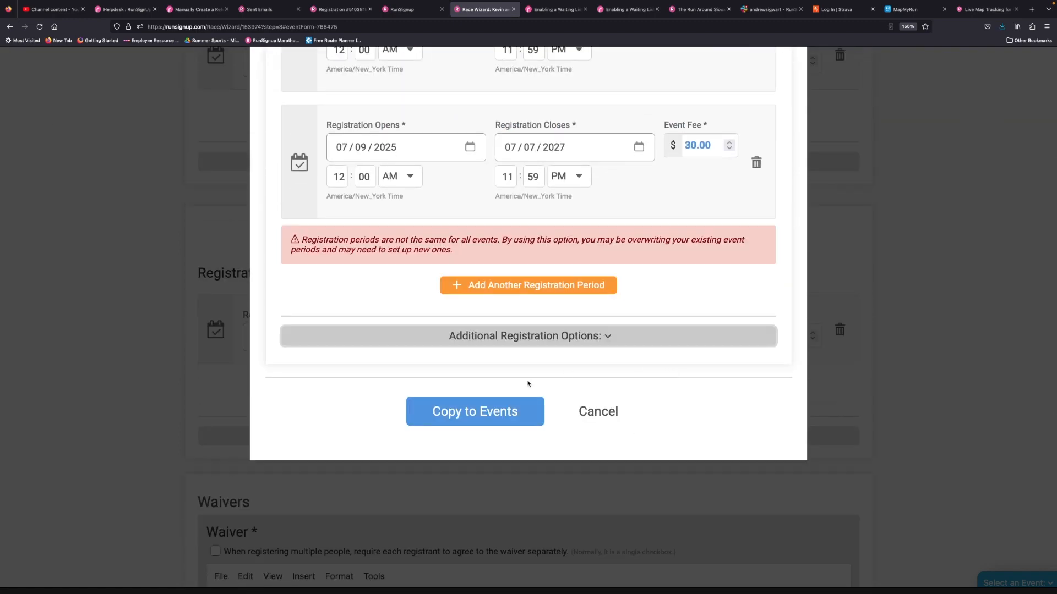
click(480, 413)
scroll(183, 382, down, 15)
scroll(153, 414, down, 2)
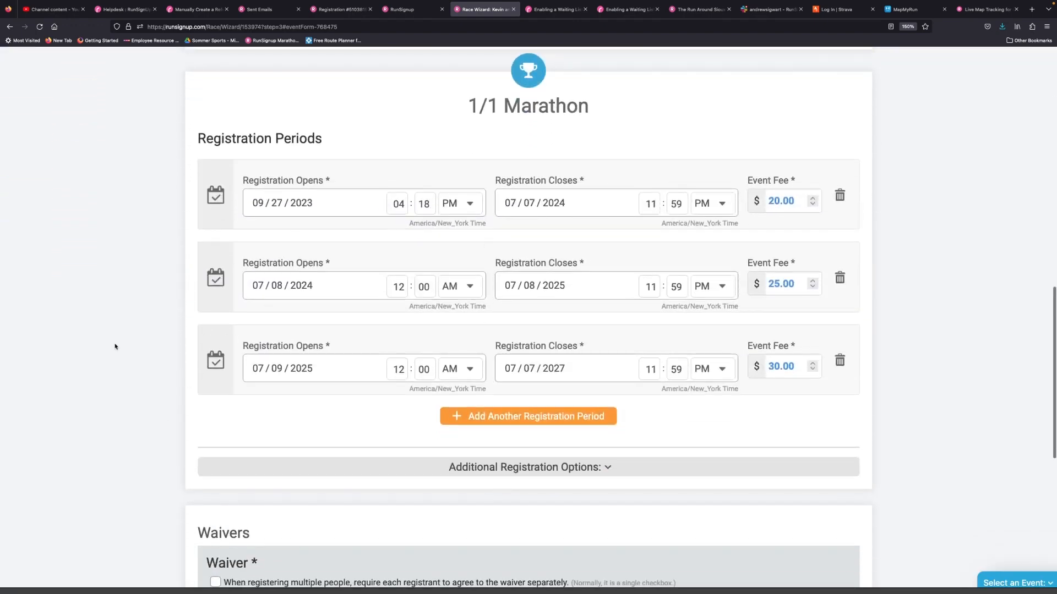
scroll(115, 347, up, 10)
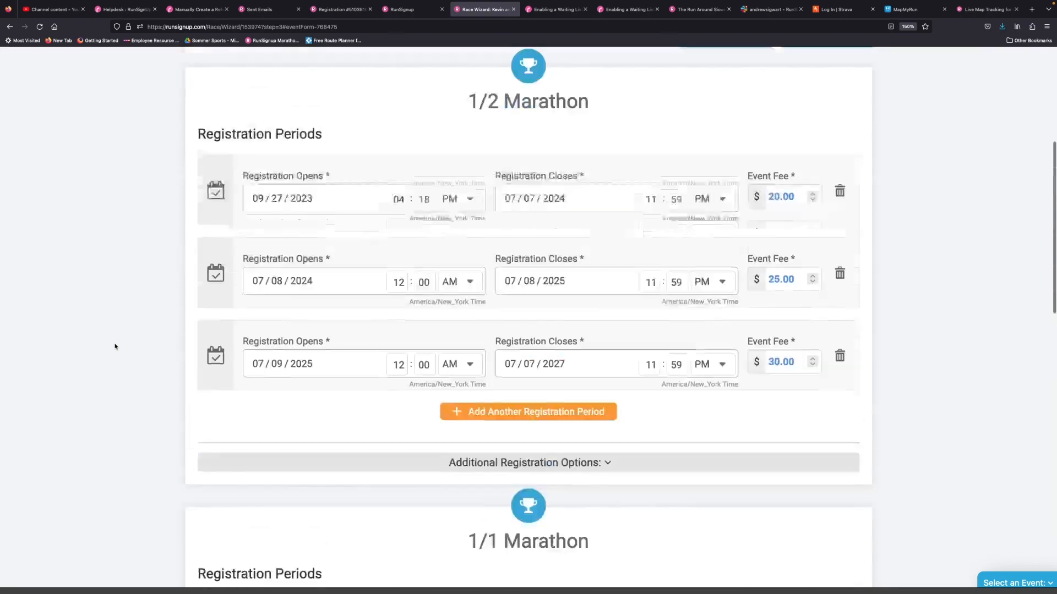
- Expand the additional registration options of the 1/2 Marathon
scroll(115, 347, down, 4)
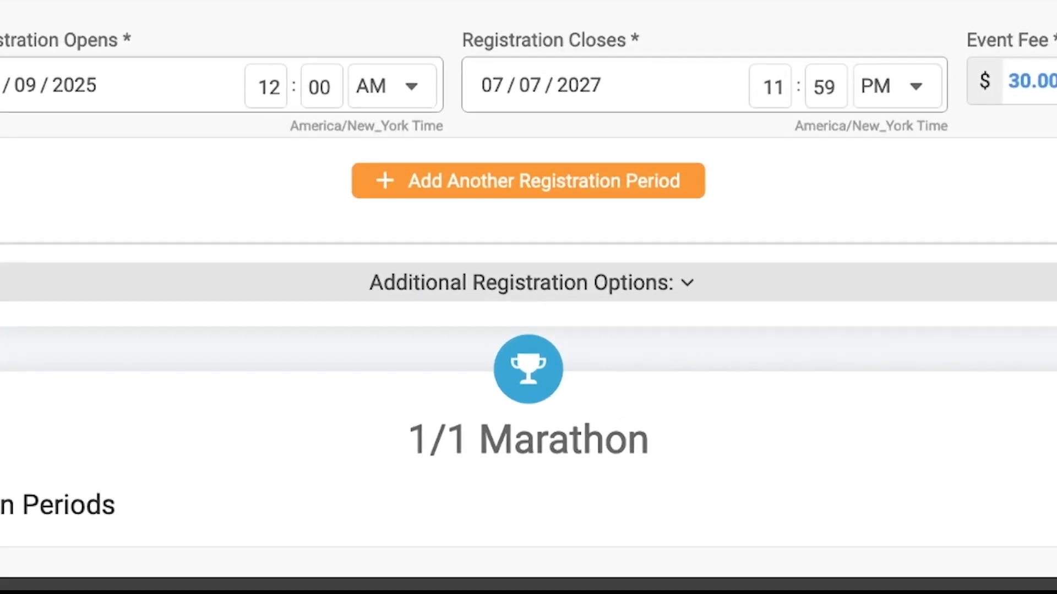
scroll(300, 127, down, 2)
click(300, 127)
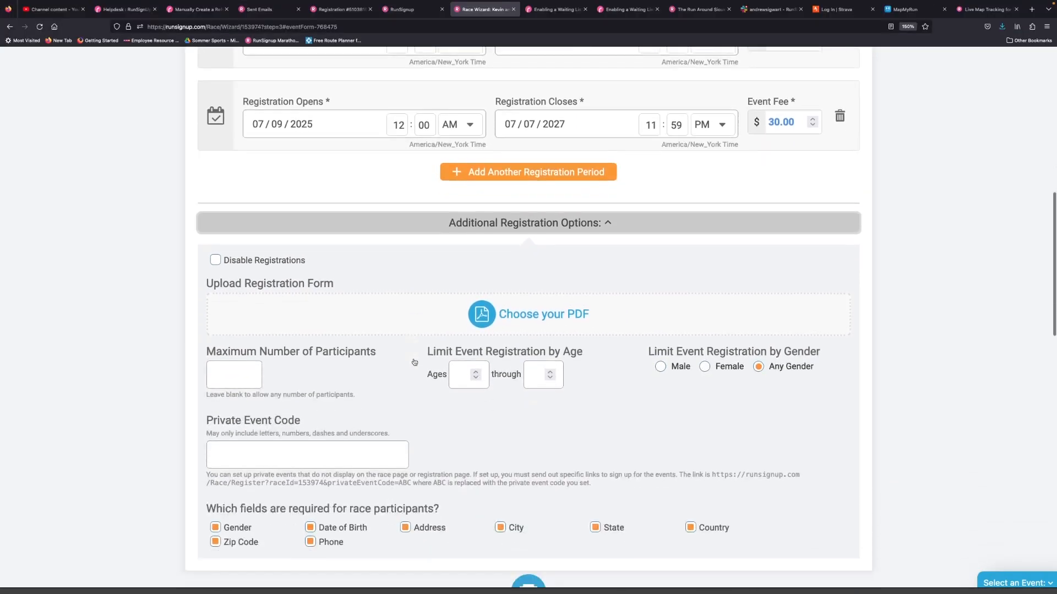
scroll(410, 355, down, 2)
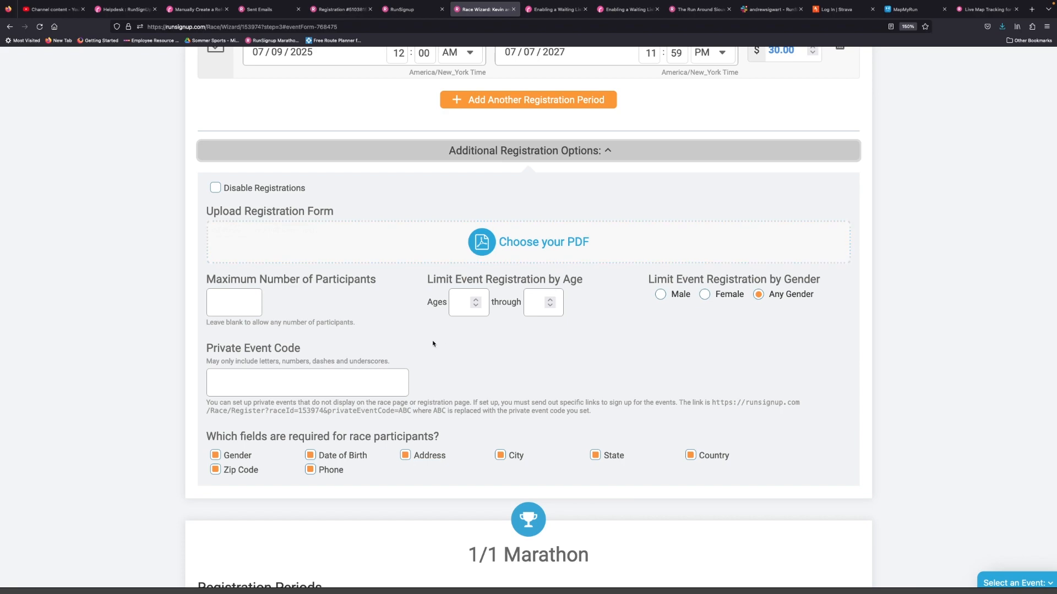
- Try disabling registrations for the 1/2 Marathon with an alternate registration URL, and turn registrations back on
click(262, 188)
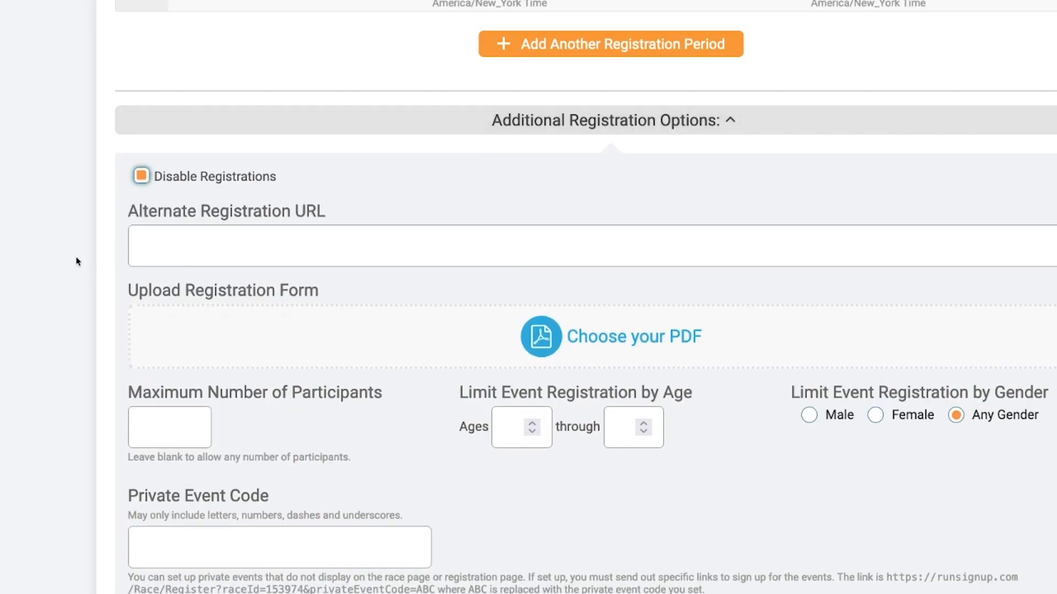
click(212, 237)
click(135, 179)
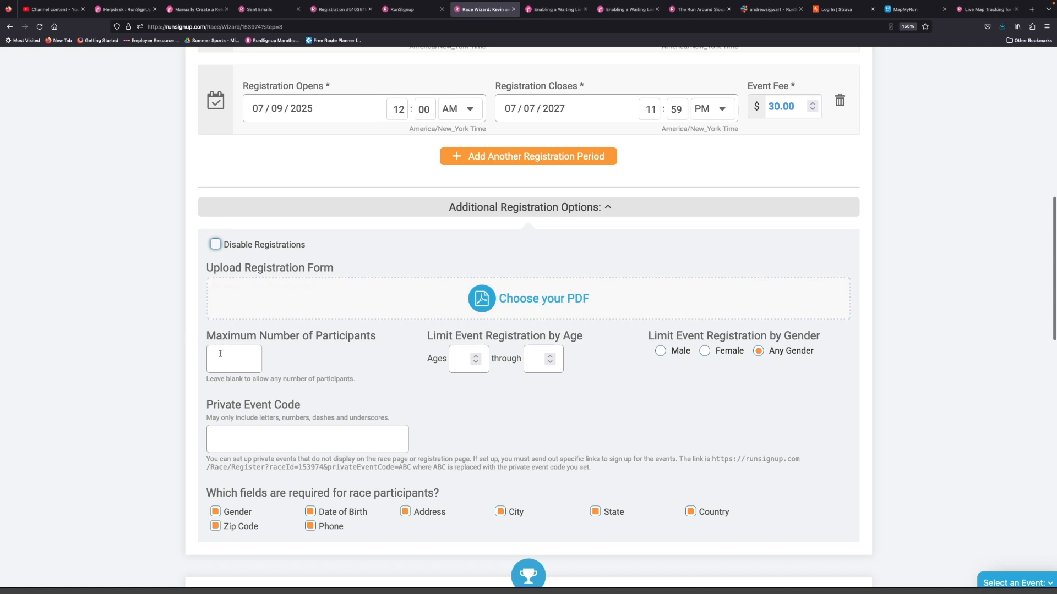
- Try out the 1/2 Marathon's participant maximum, age range and gender limits, choosing Female and Male
click(220, 354)
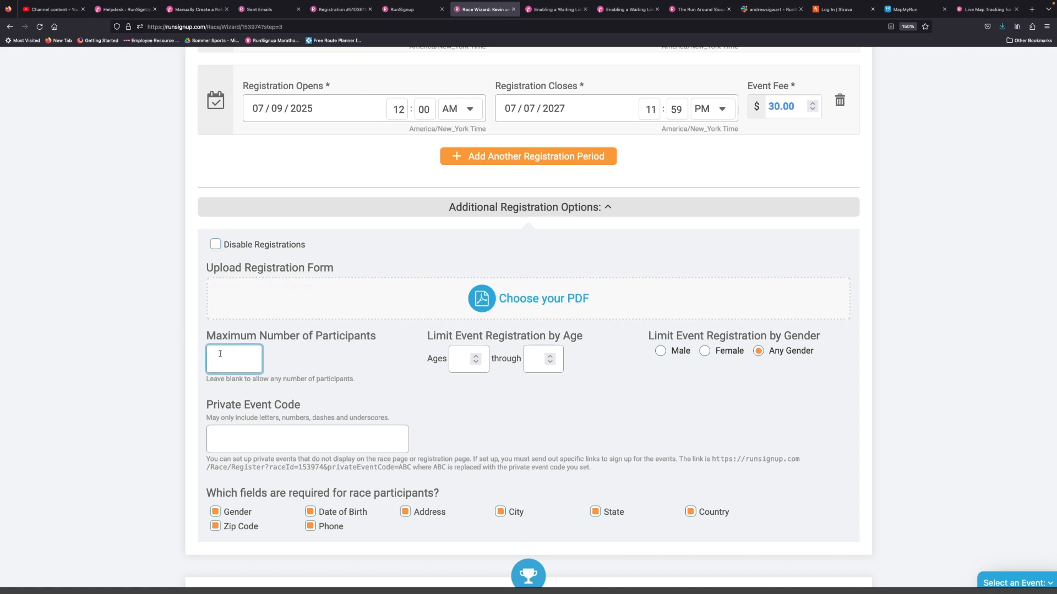
click(483, 362)
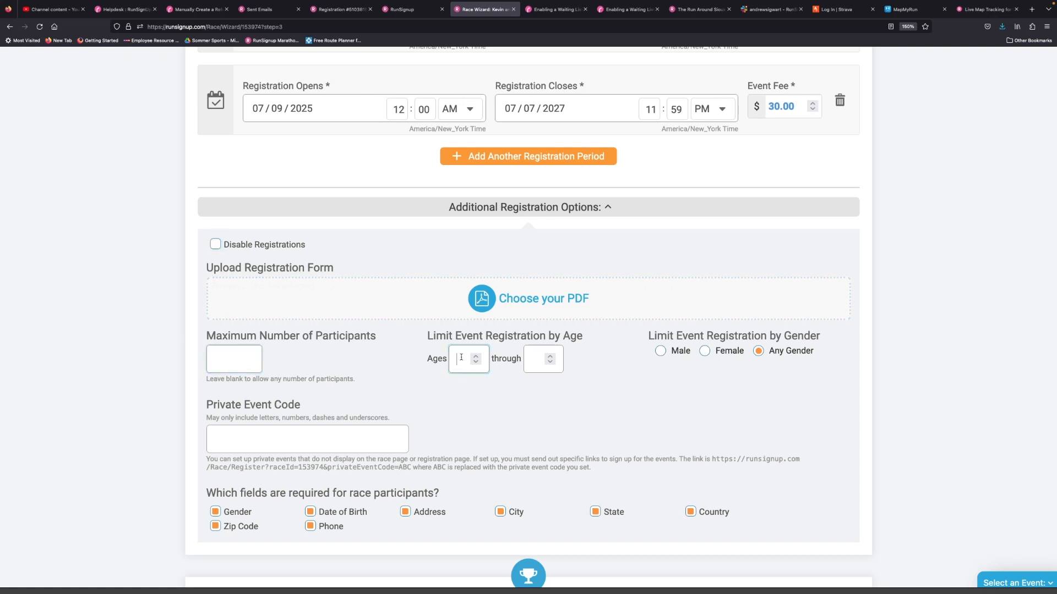
click(541, 358)
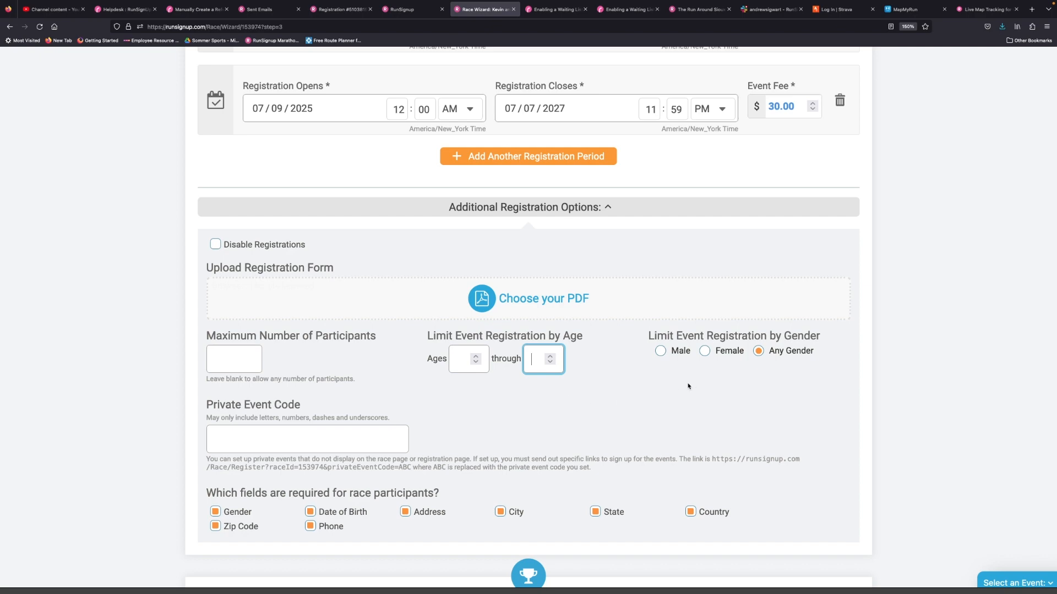
click(704, 352)
click(660, 352)
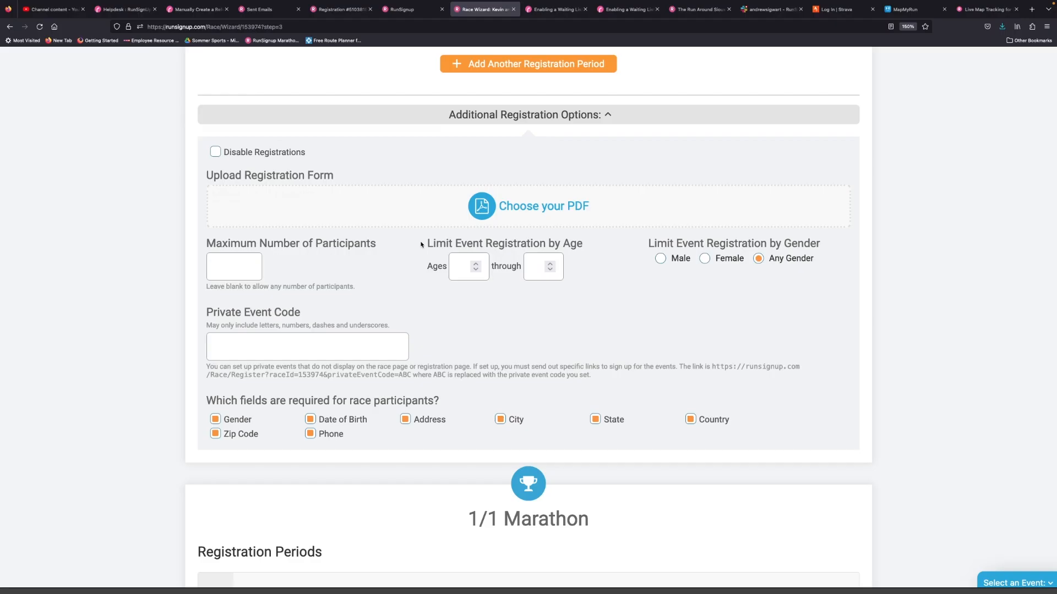
- Limit the 1/2 Marathon's registration to ages 0 through 12
drag(423, 244, 586, 249)
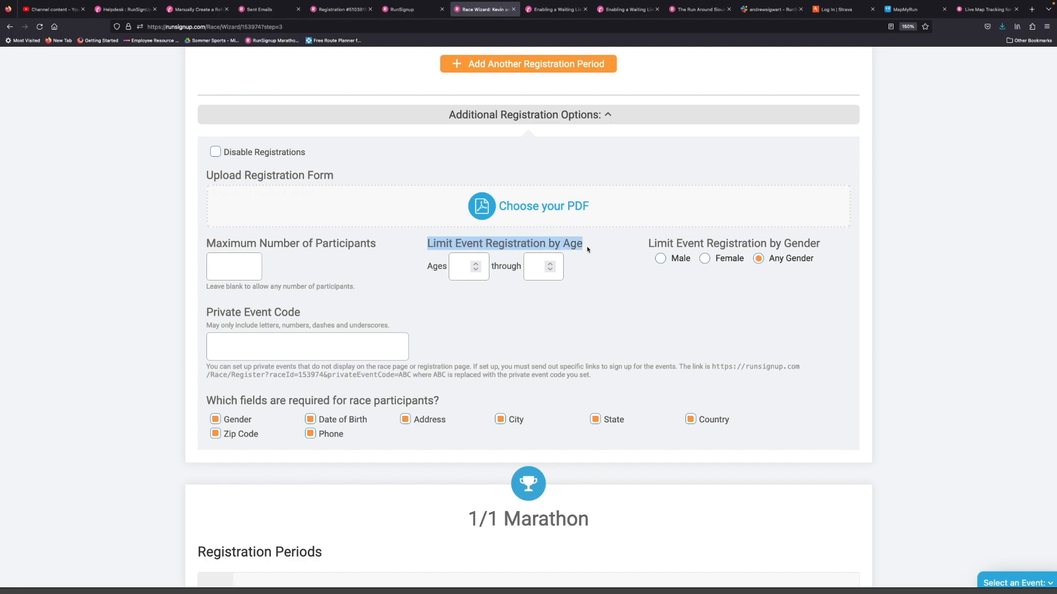
click(452, 277)
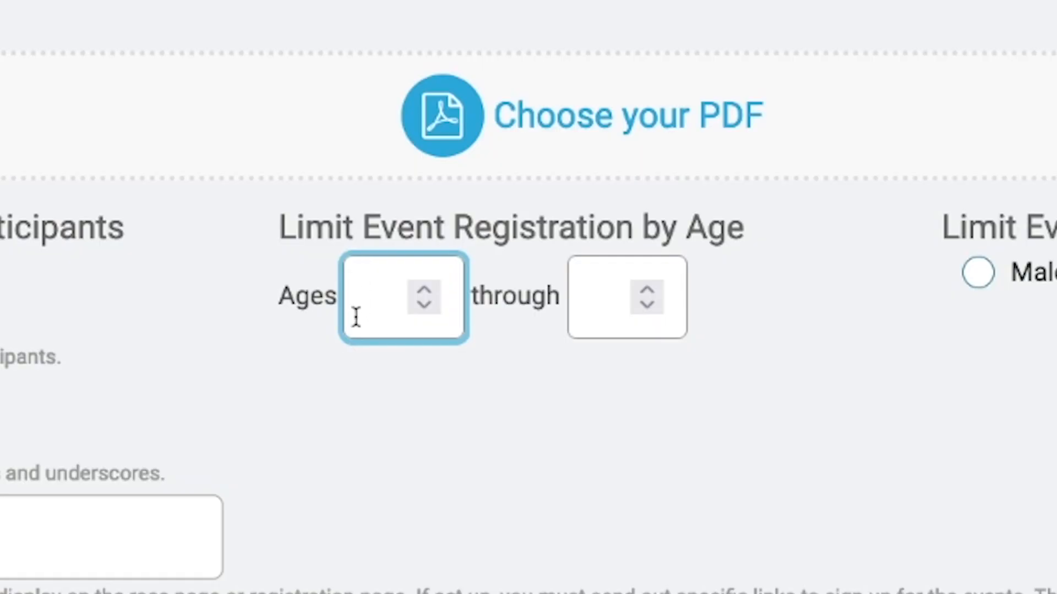
text(0)
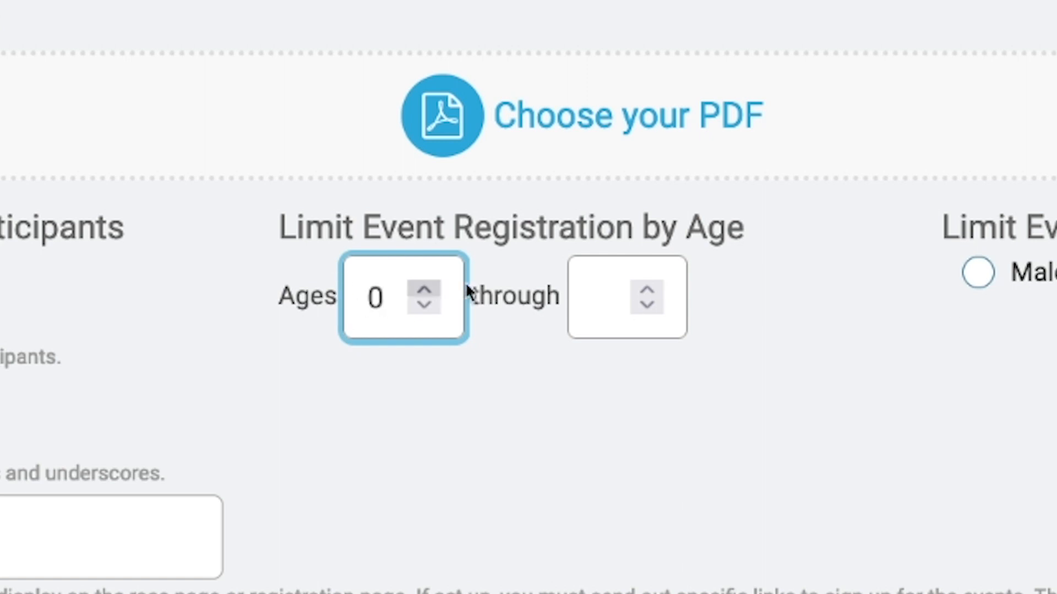
click(604, 308)
text(12)
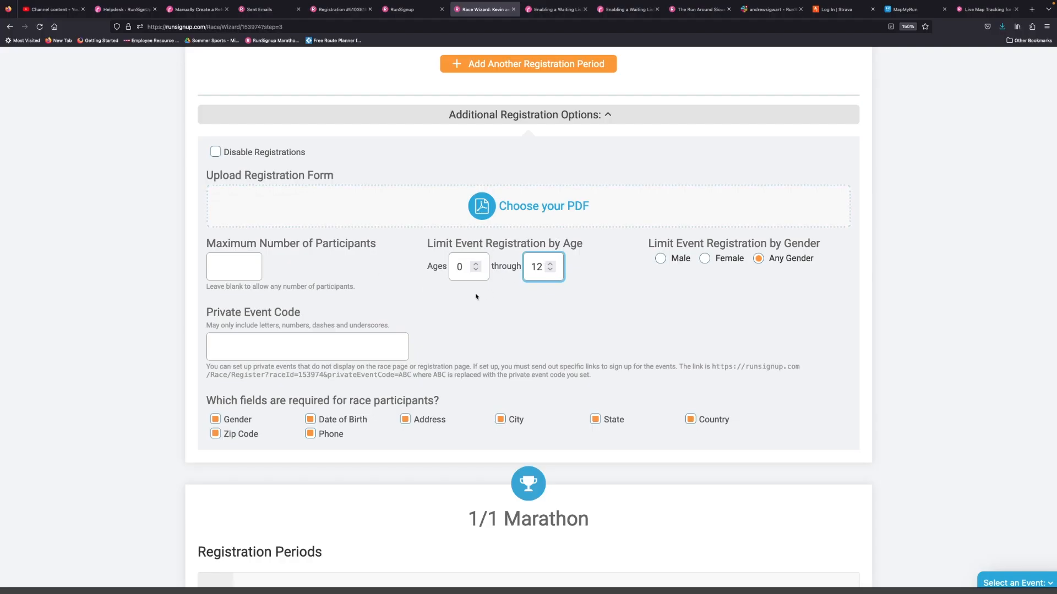
- Clear both age values from the 1/2 Marathon's registration limit
scroll(534, 278, up, 10)
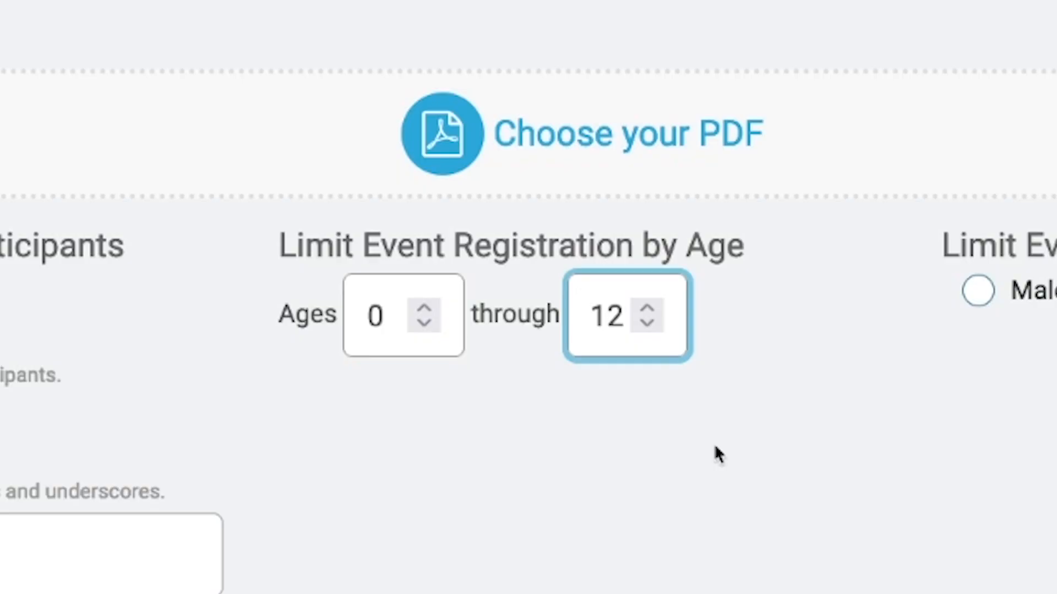
key(BackSpace)
key(BackSpace)
key(shift+Tab)
key(BackSpace)
- Look at the private event code, and switch the required Address and Phone participant fields off and on again
click(715, 453)
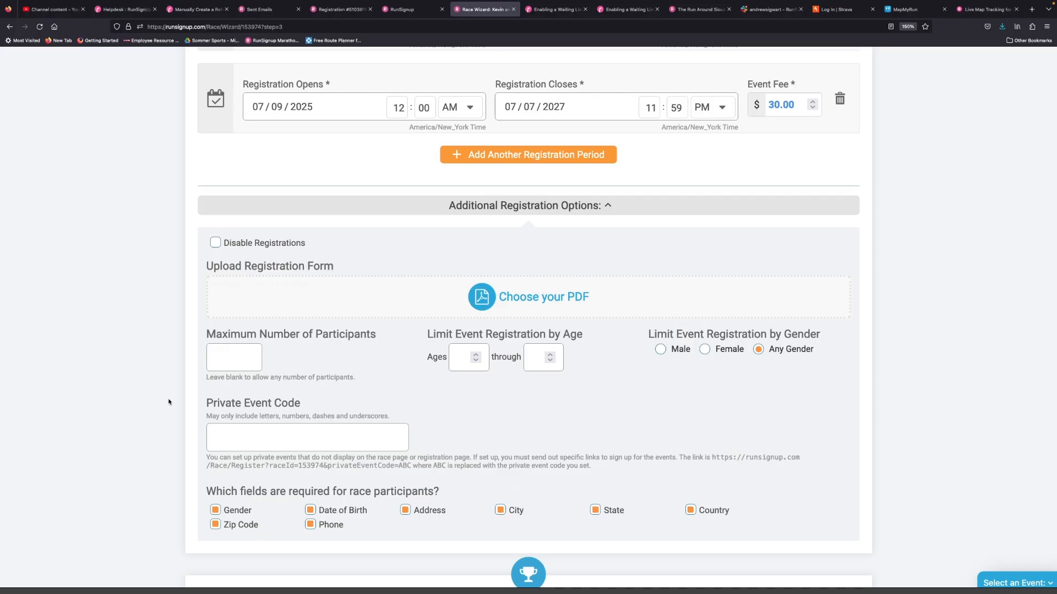
scroll(53, 203, down, 3)
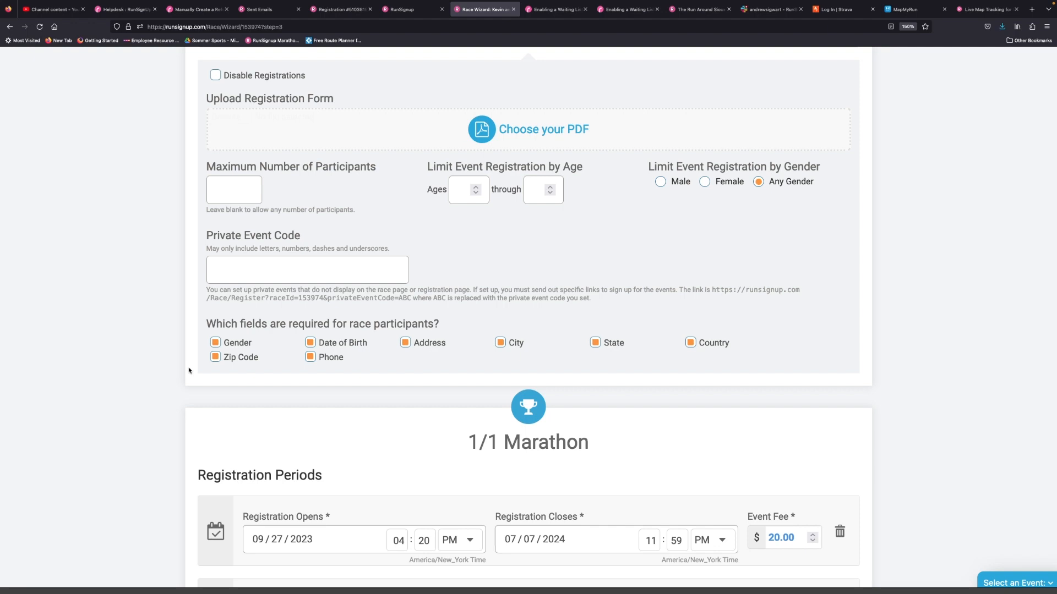
click(405, 342)
click(405, 342)
click(309, 361)
click(309, 361)
- Require each registrant to agree to the waiver separately, trying the agreement methods and choosing Name & Date of Birth
scroll(175, 317, down, 10)
scroll(176, 308, down, 3)
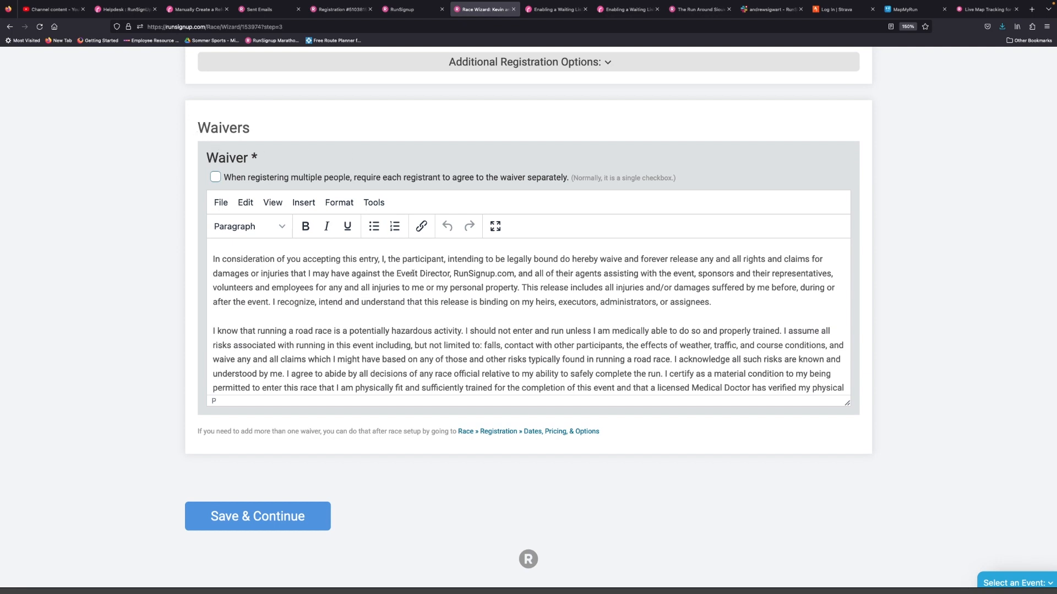
scroll(413, 273, down, 5)
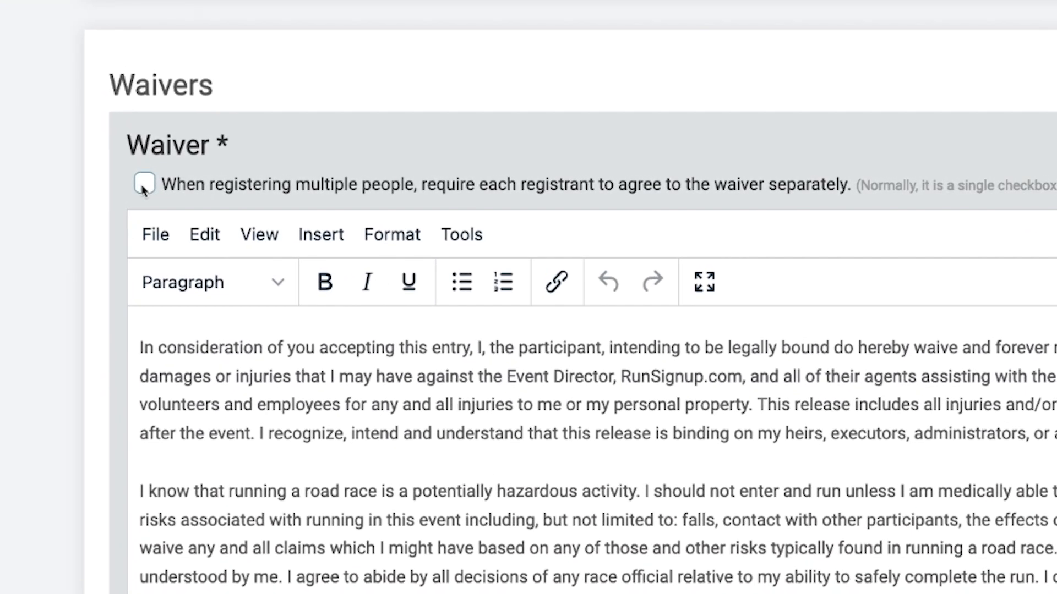
click(165, 182)
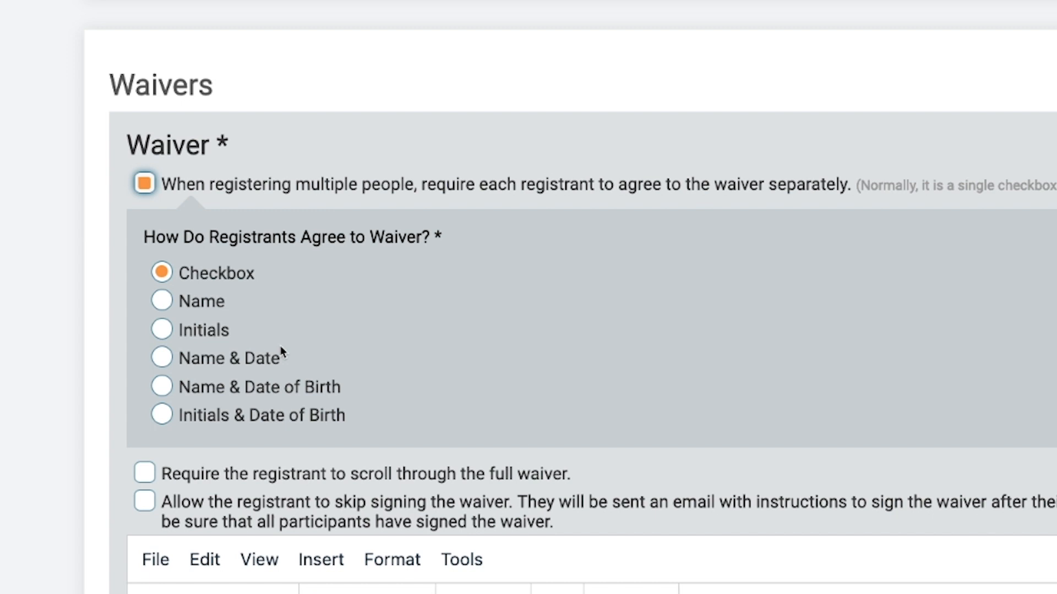
click(183, 300)
click(211, 336)
click(243, 358)
click(279, 386)
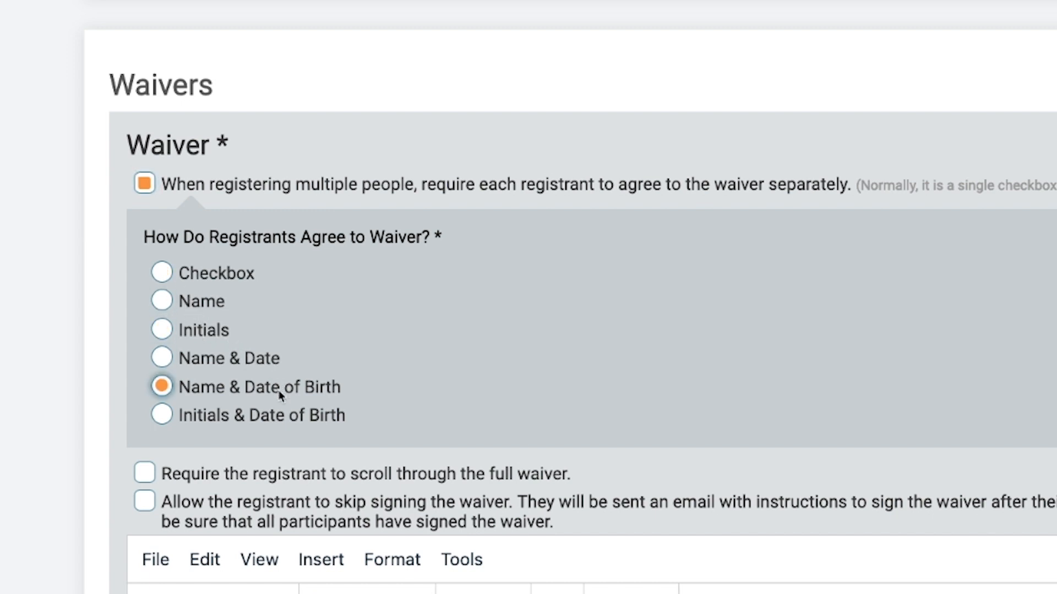
- Try Initials & Date of Birth, settle on Checkbox as the waiver agreement method, and require registrants to scroll through the full waiver
click(296, 420)
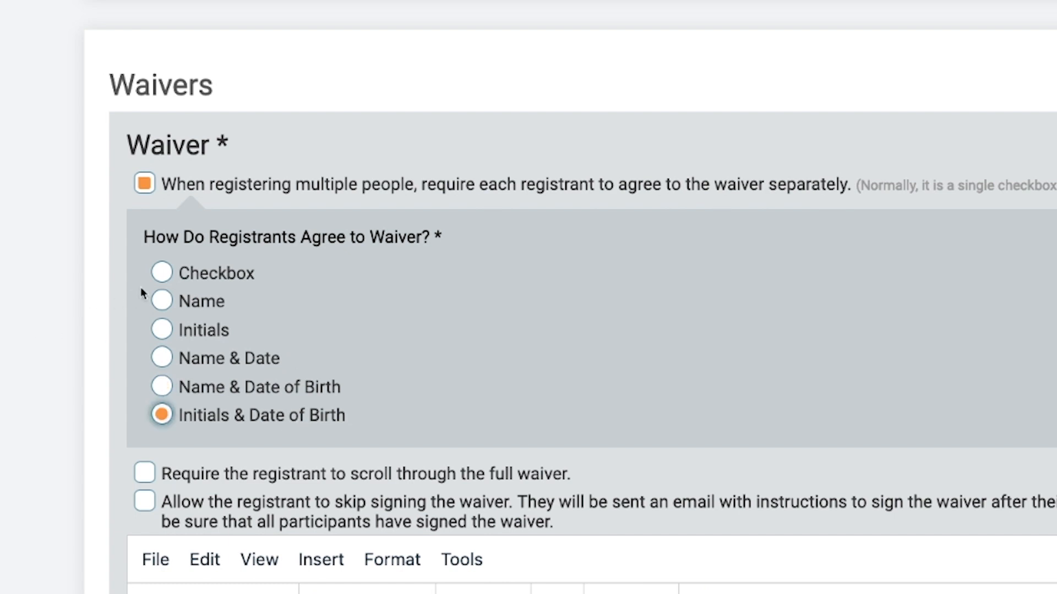
click(166, 302)
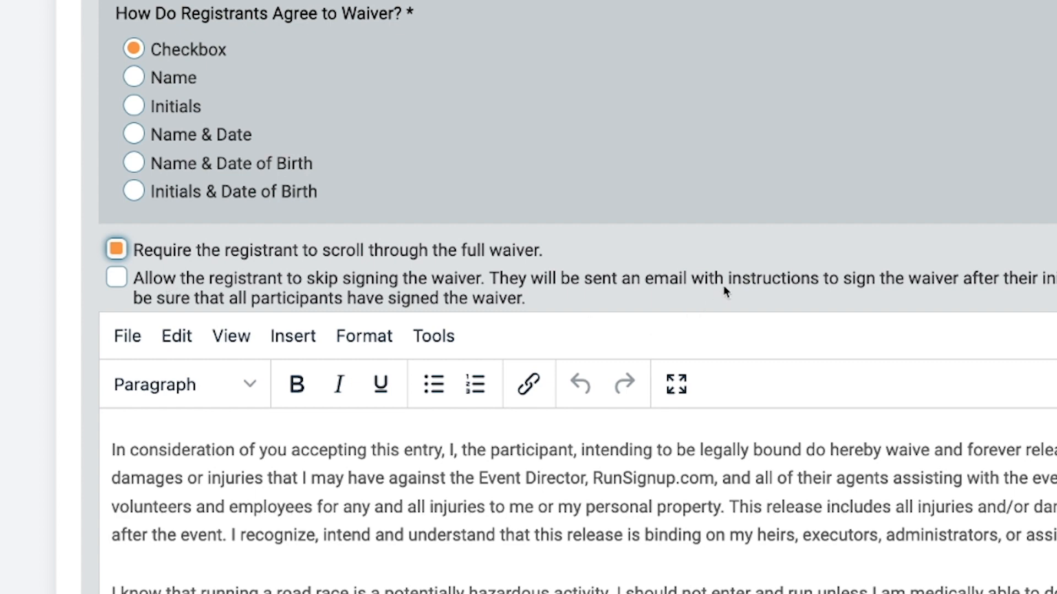
- Try out the option allowing registrants to skip signing the waiver, and leave it switched off
click(113, 281)
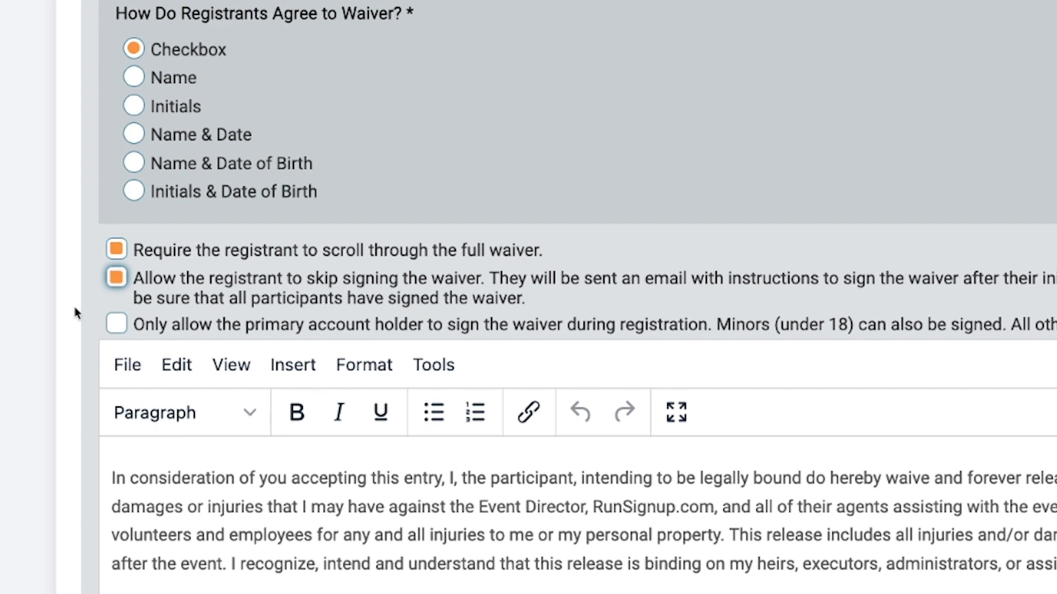
click(117, 282)
click(115, 280)
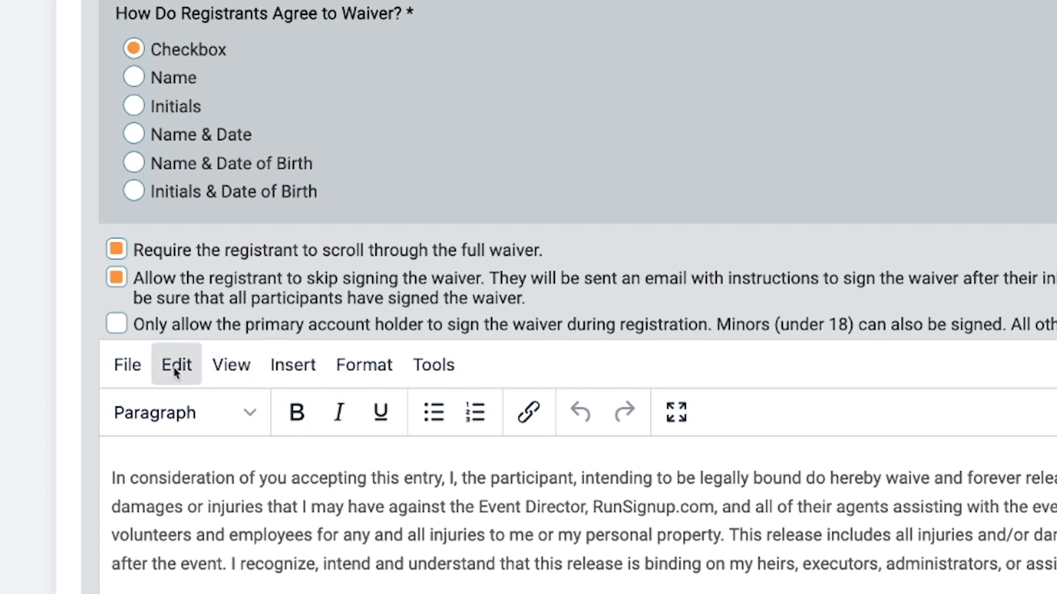
click(118, 278)
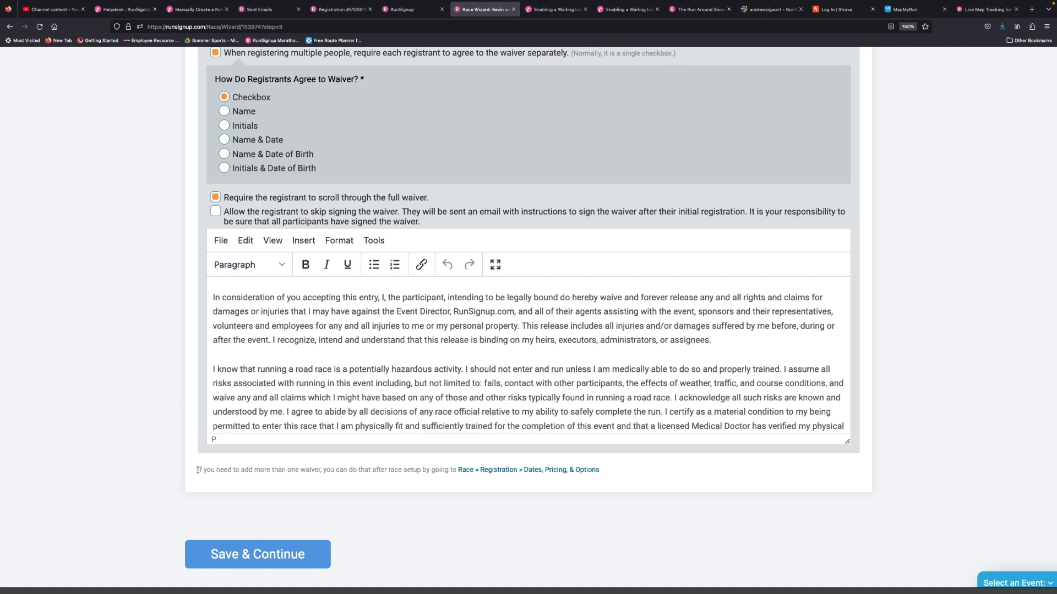
- Check the note on adding more waivers, save the registration settings and continue to the Giveaway stage
drag(197, 470, 285, 478)
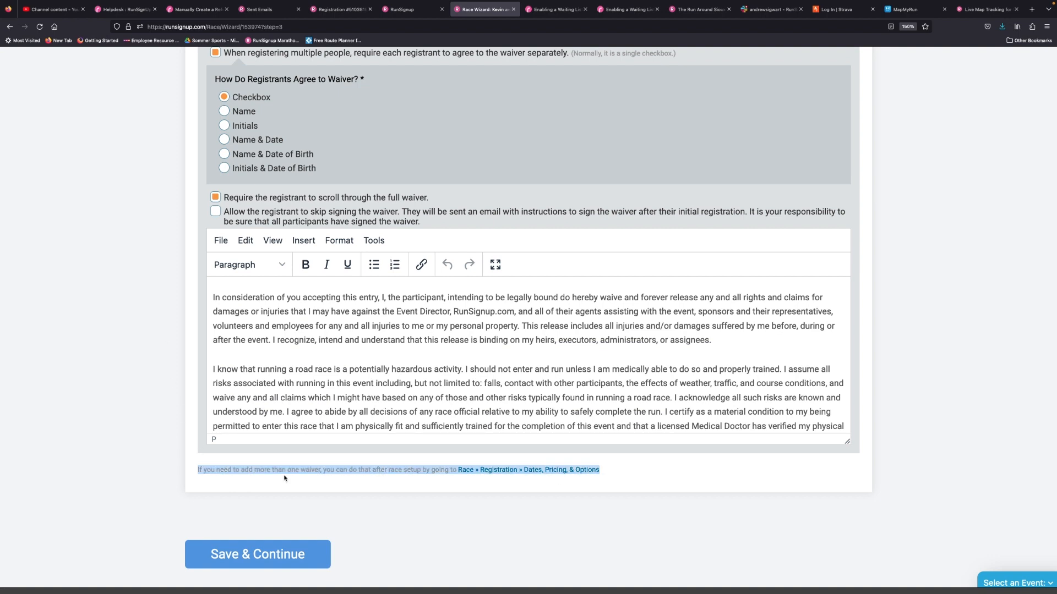
click(154, 463)
scroll(220, 495, down, 1)
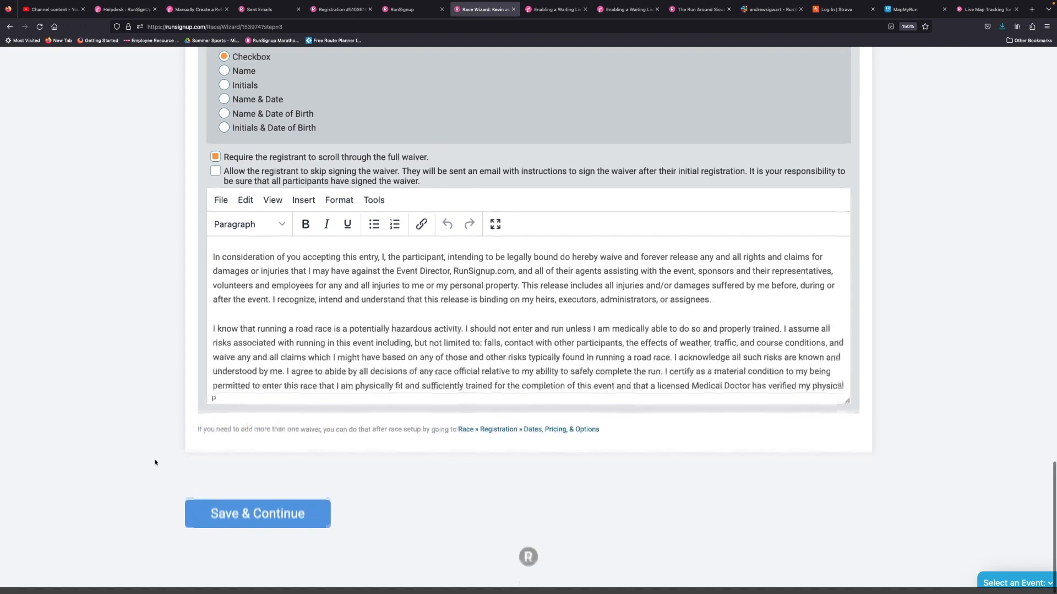
click(280, 523)
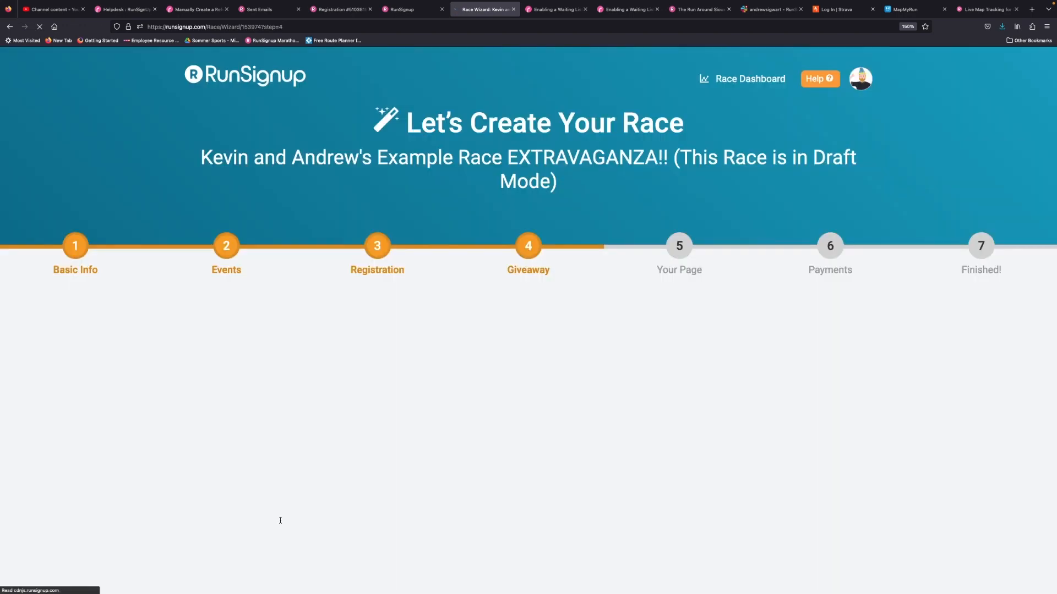